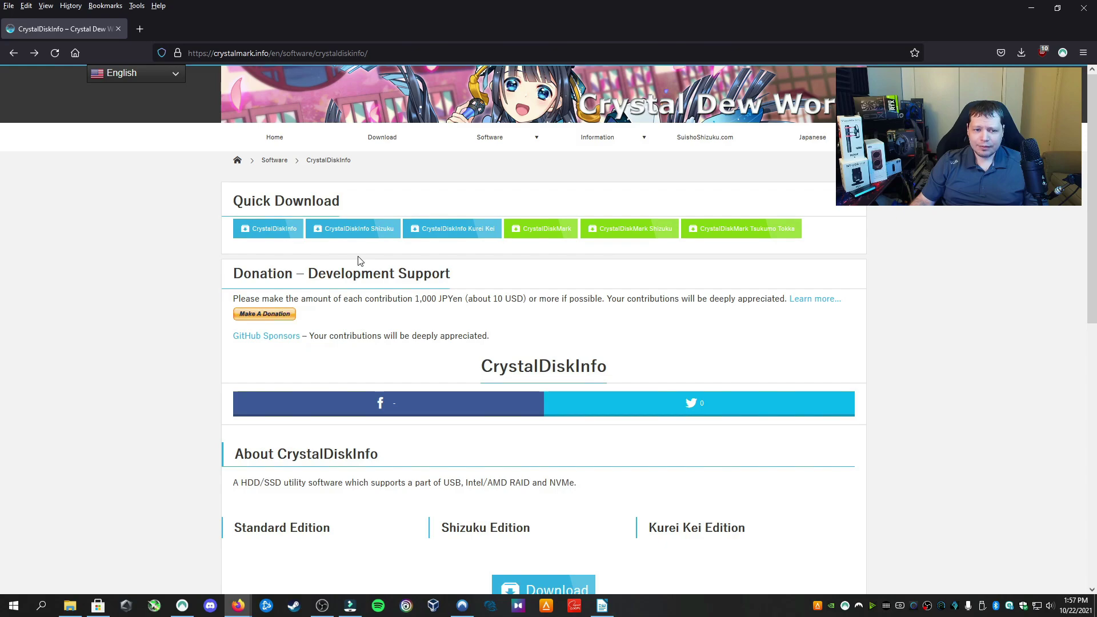
# Download the standard CrystalDiskInfo installer in Firefox and run it from the downloads list.
pyautogui.click(284, 238)
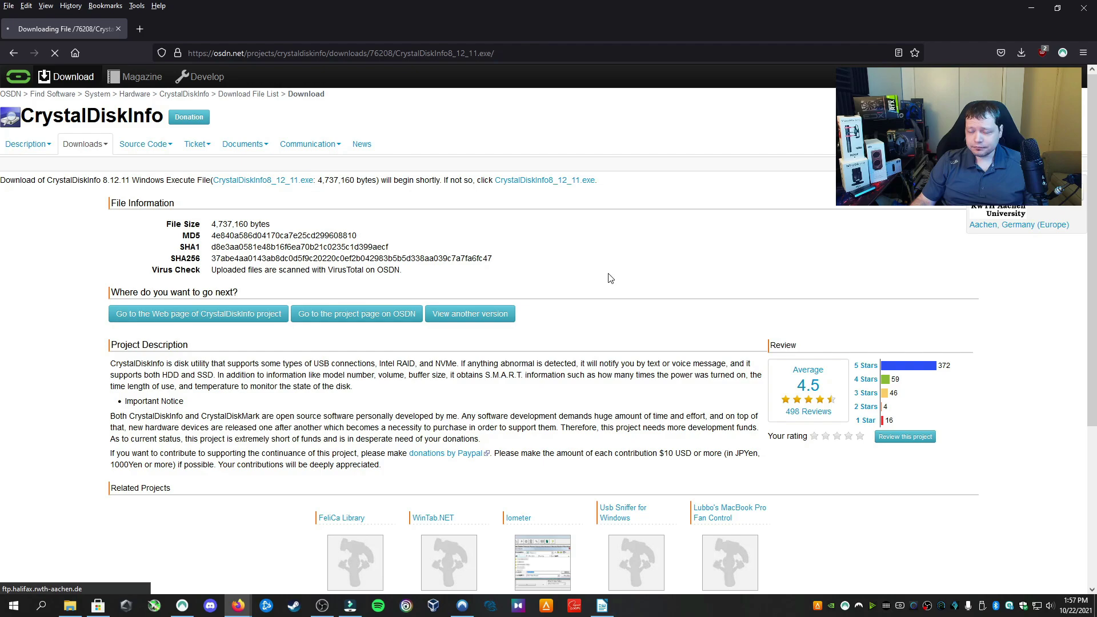
pyautogui.click(409, 313)
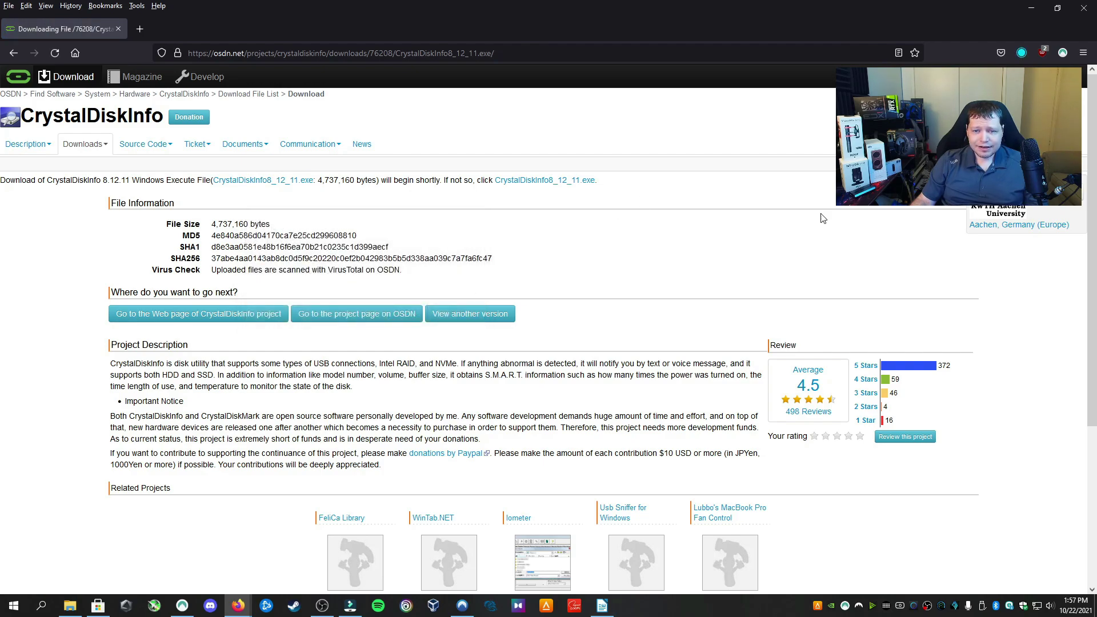
pyautogui.click(1022, 54)
pyautogui.click(817, 80)
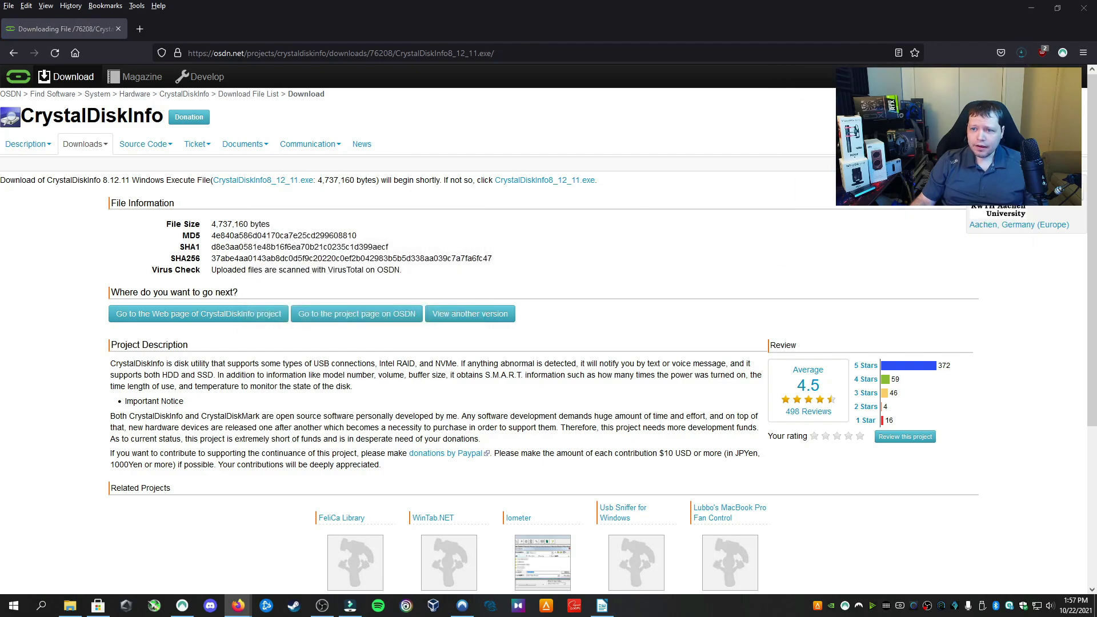
# Accept the MIT license, install with default location, Start Menu folder and desktop shortcut, then launch.
pyautogui.click(461, 360)
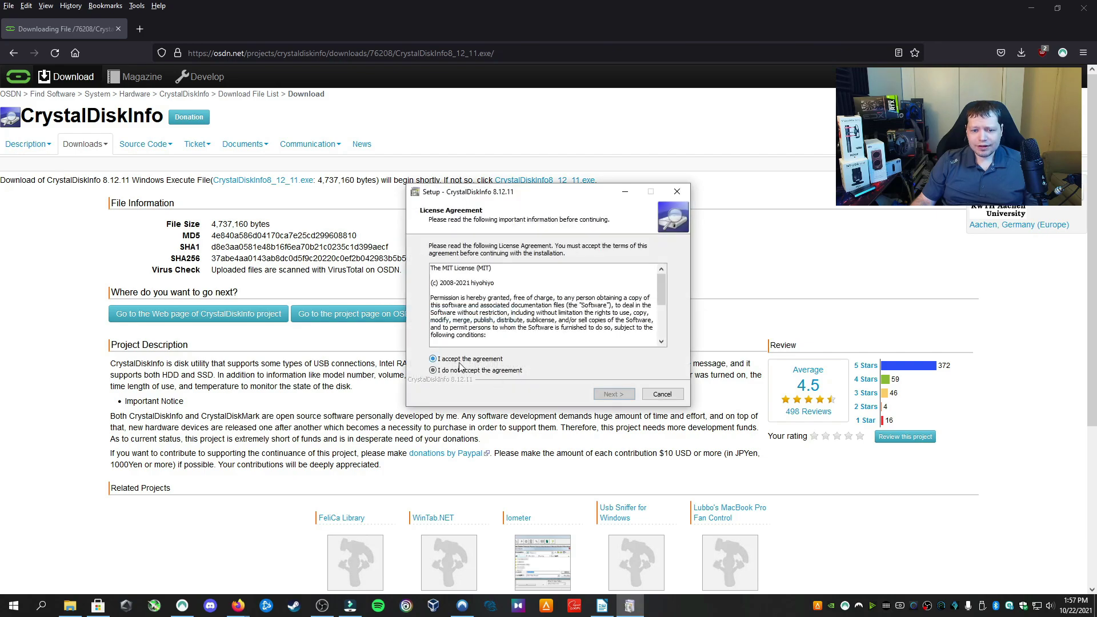
pyautogui.click(621, 395)
pyautogui.click(621, 395)
pyautogui.click(621, 395)
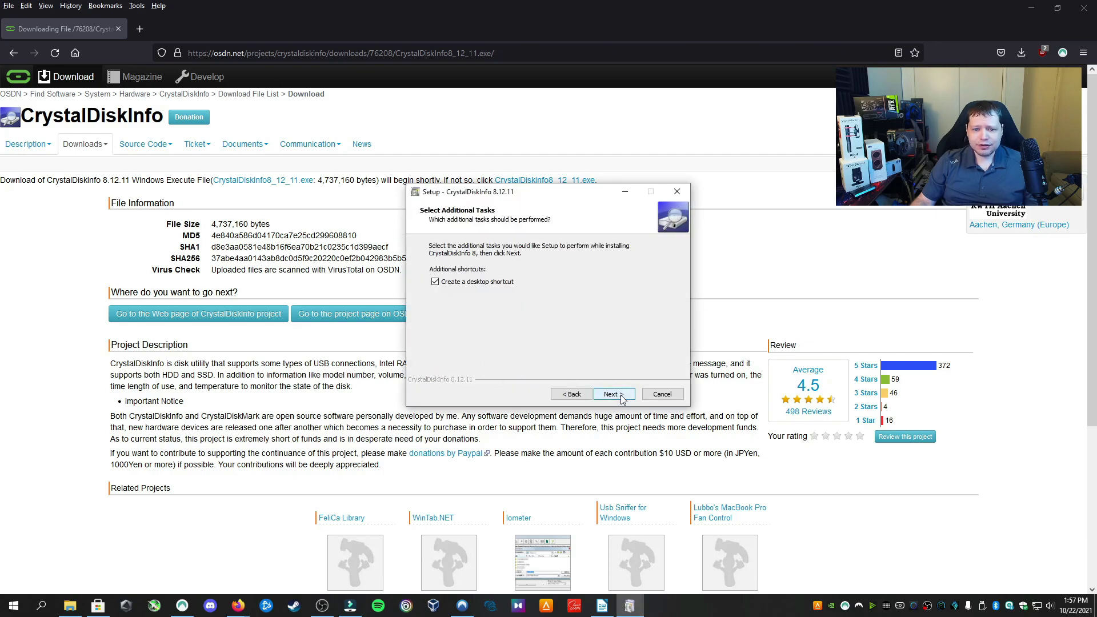
pyautogui.click(620, 395)
pyautogui.click(621, 395)
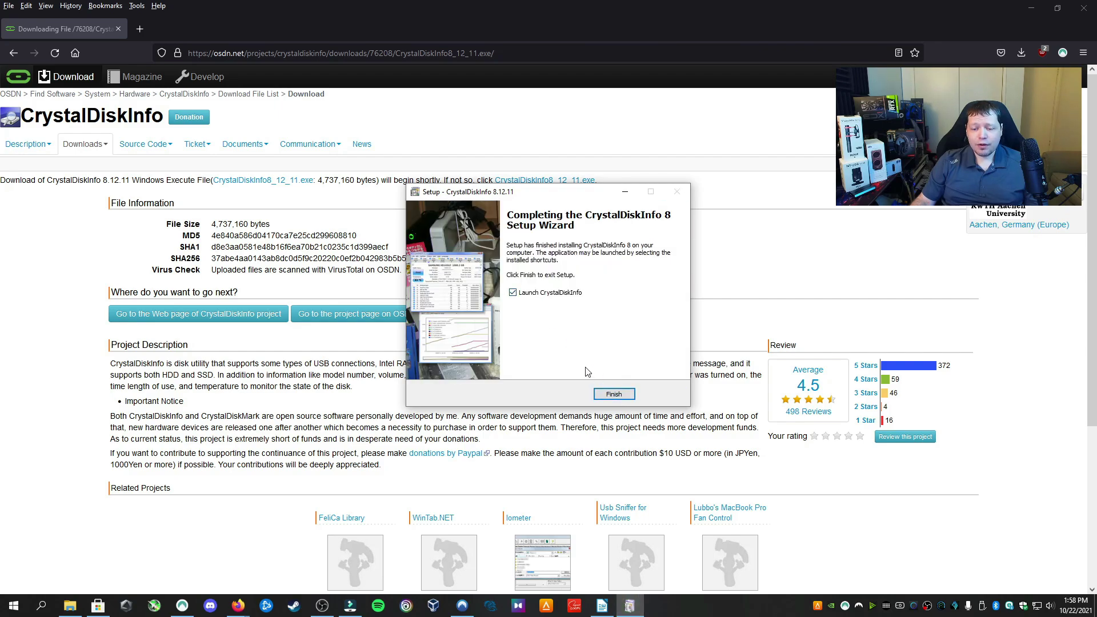
pyautogui.click(627, 396)
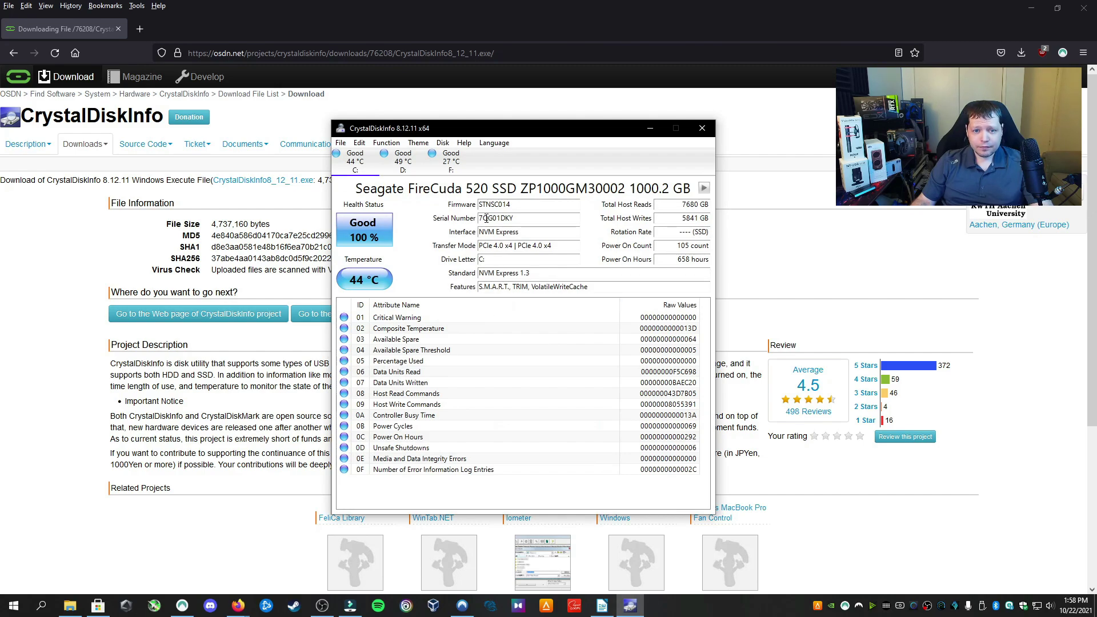
# Compare the Seagate FireCuda on C:, Samsung SSD on D: and WDC WD30EZRX on F:, ending on F:.
pyautogui.click(451, 162)
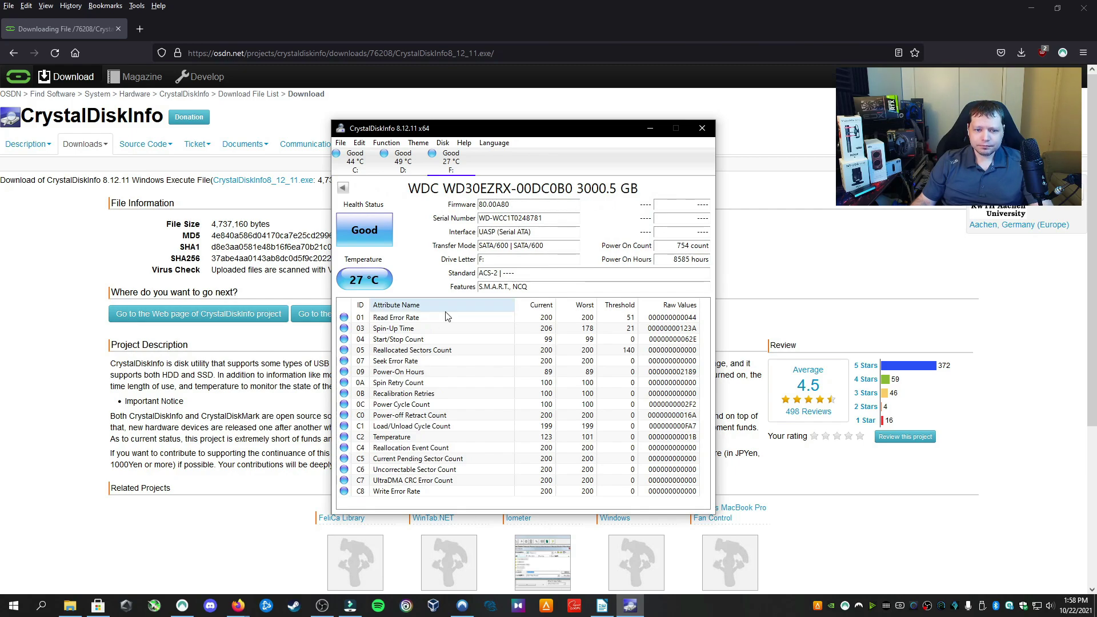
pyautogui.click(403, 162)
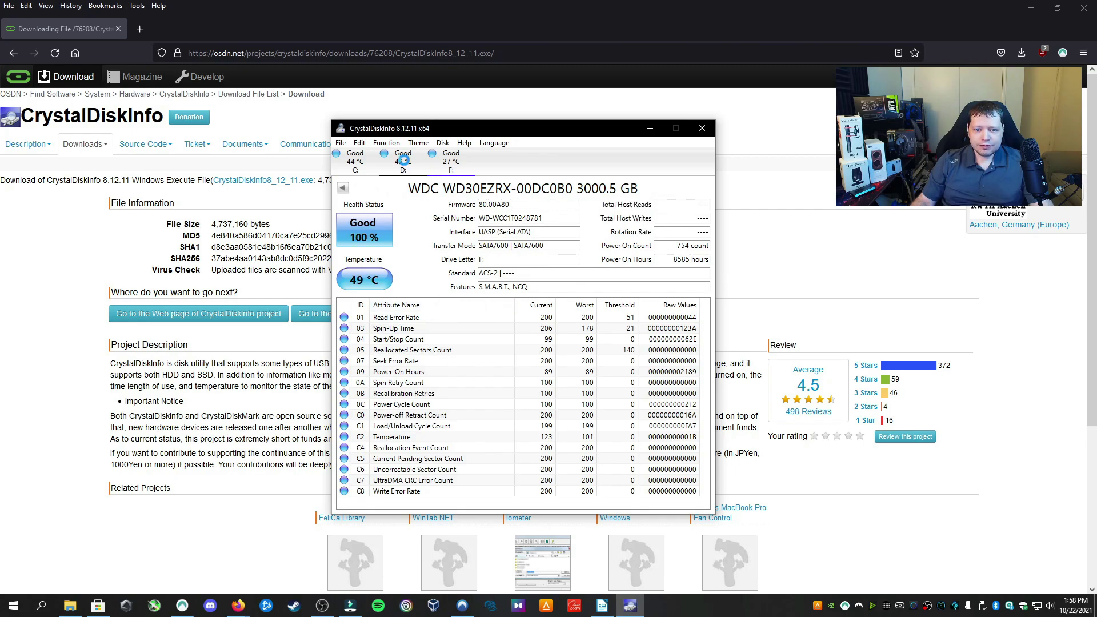
pyautogui.click(354, 163)
pyautogui.click(404, 161)
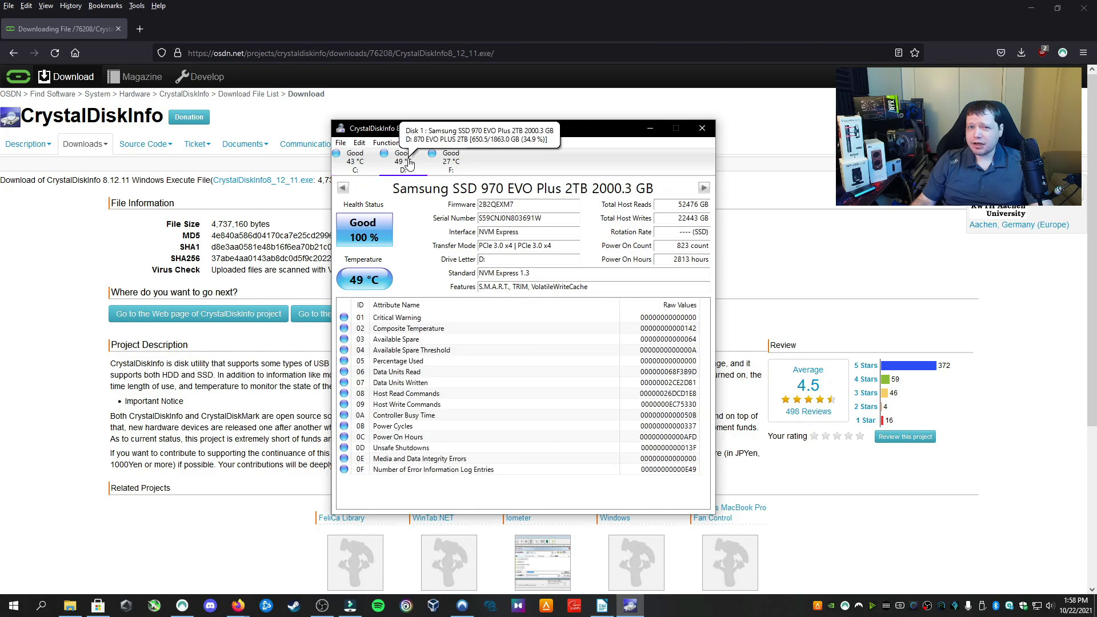
pyautogui.click(451, 163)
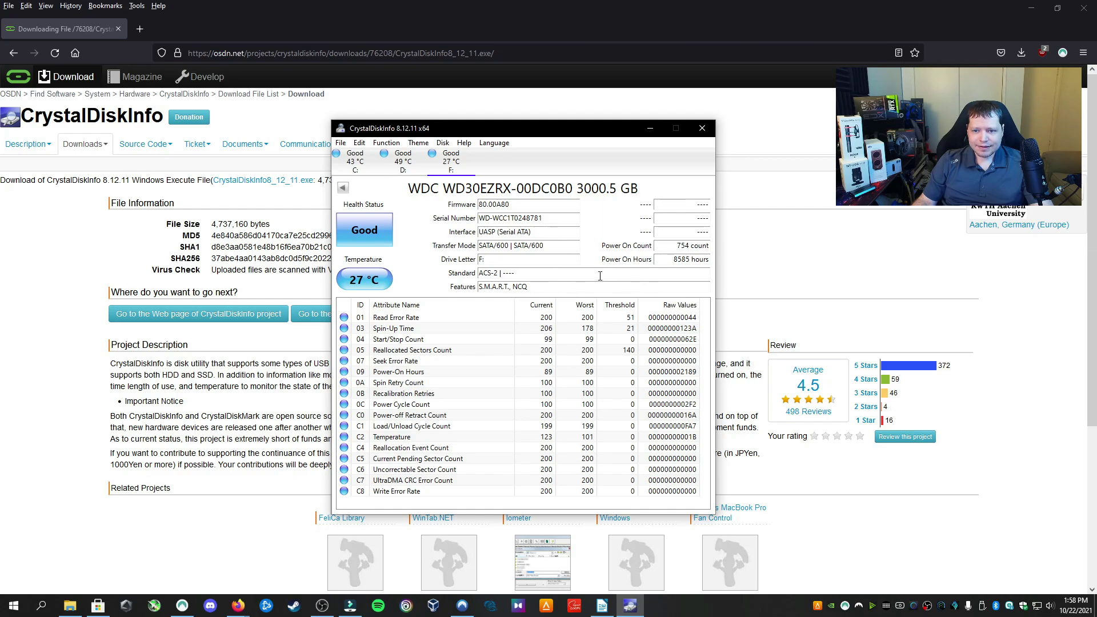
pyautogui.moveTo(663, 260); pyautogui.dragTo(714, 260)
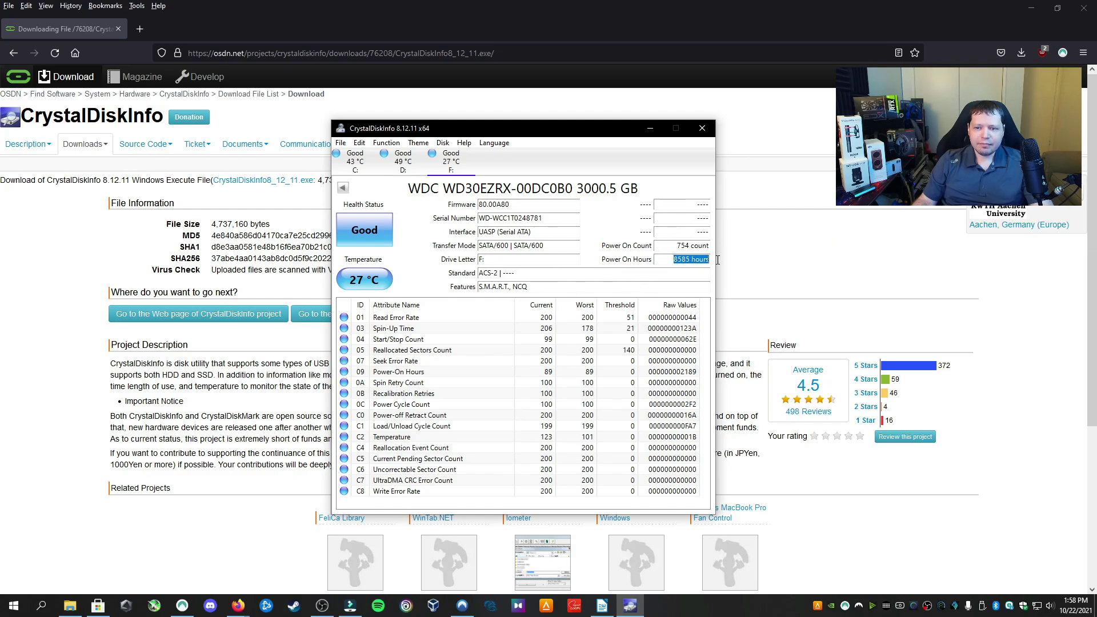
pyautogui.click(688, 265)
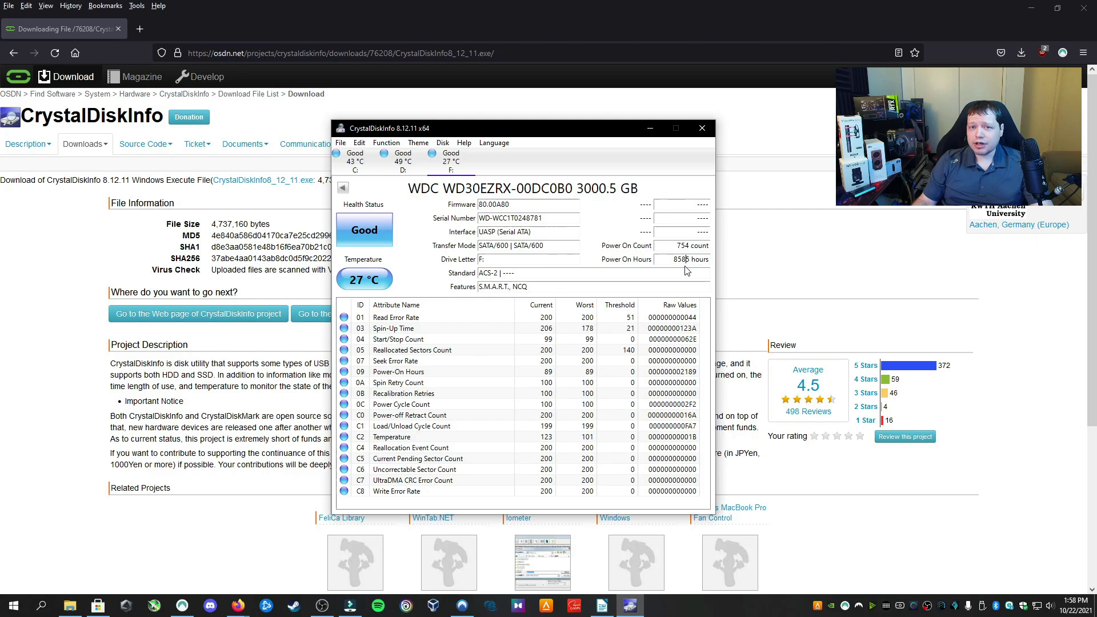
pyautogui.moveTo(684, 265)
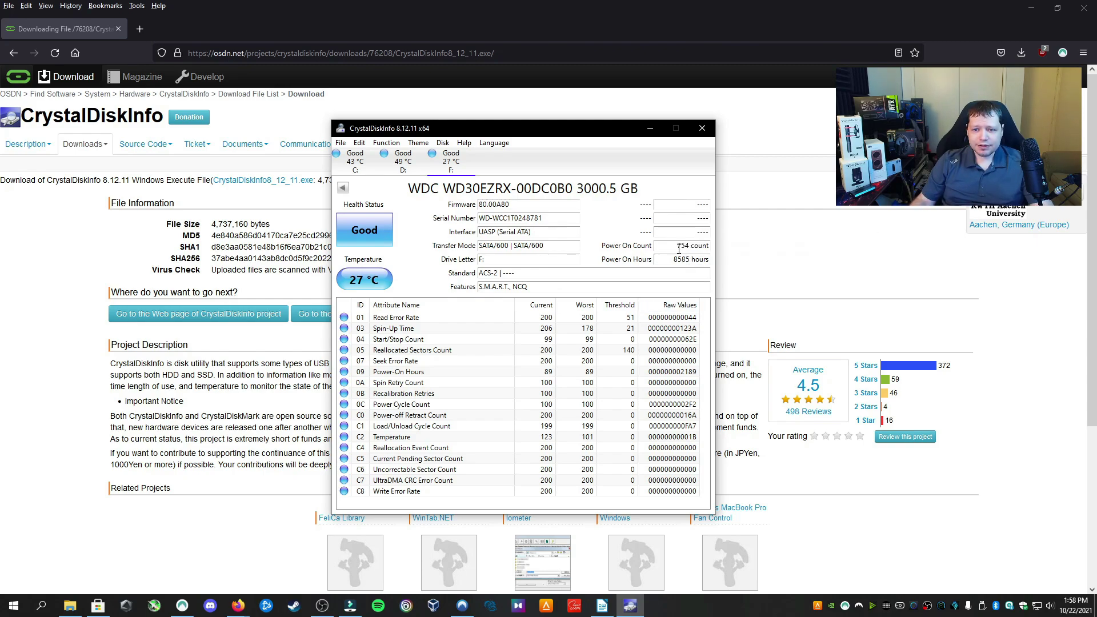
pyautogui.moveTo(673, 243); pyautogui.dragTo(726, 244)
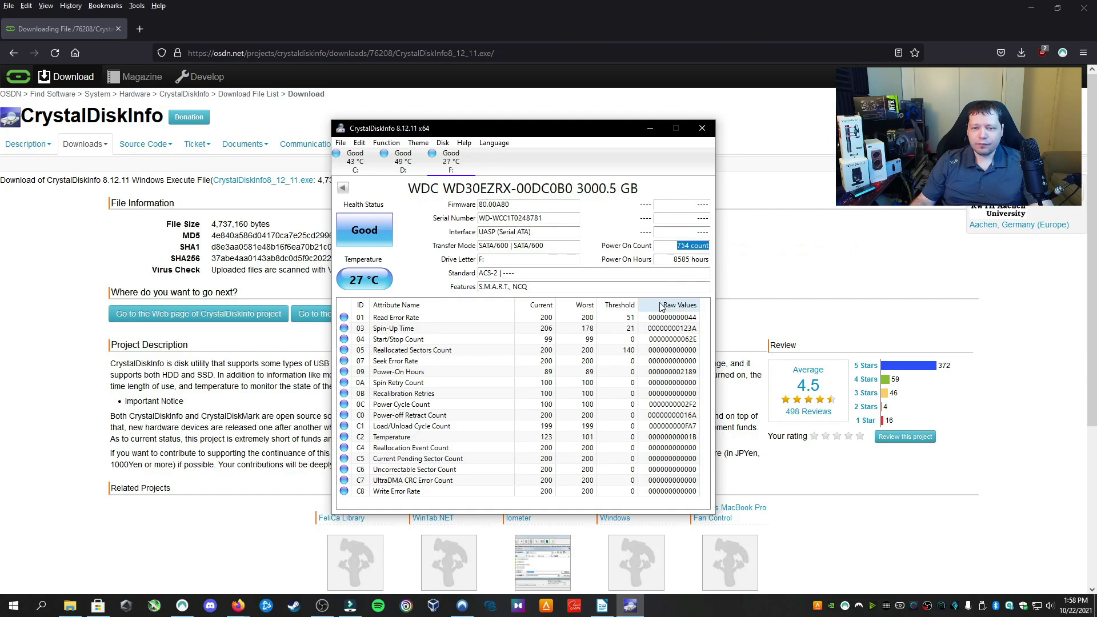
pyautogui.click(667, 257)
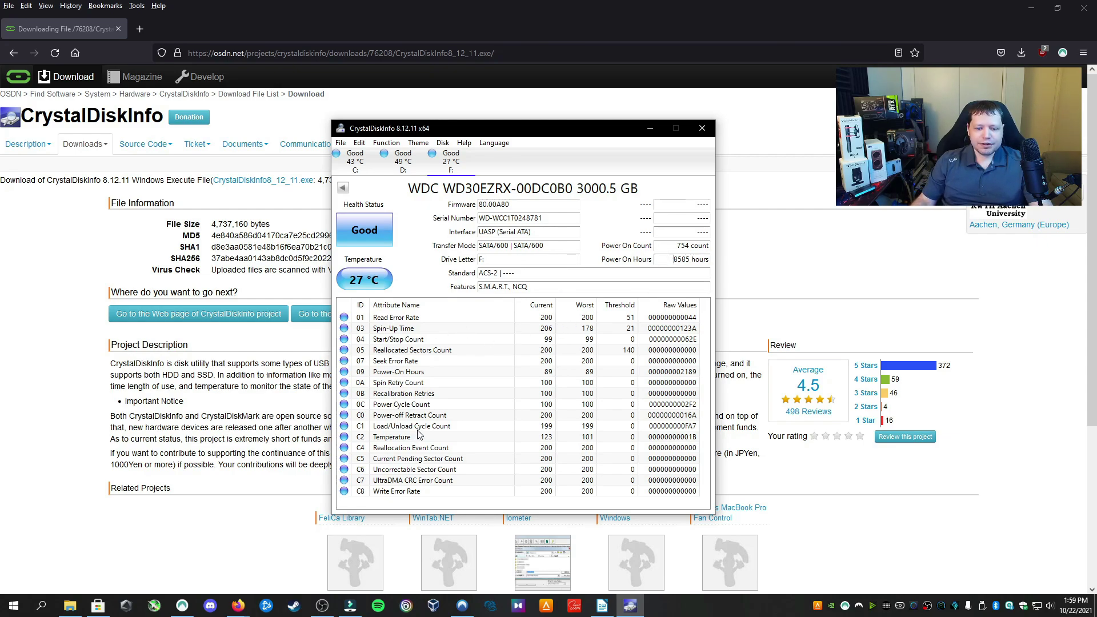
pyautogui.click(407, 351)
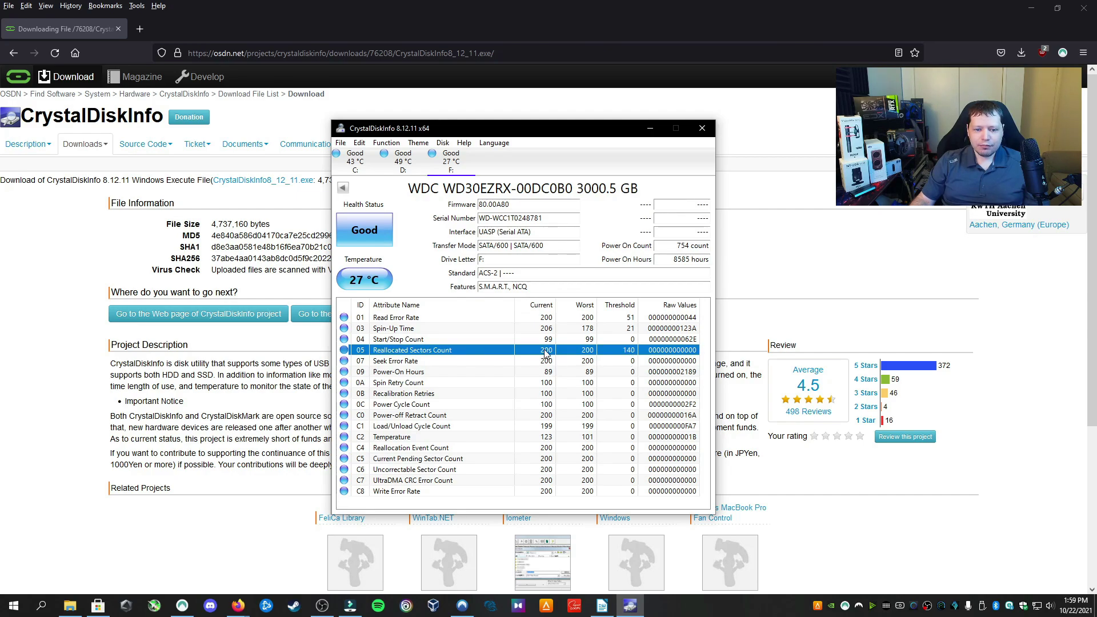
pyautogui.click(543, 362)
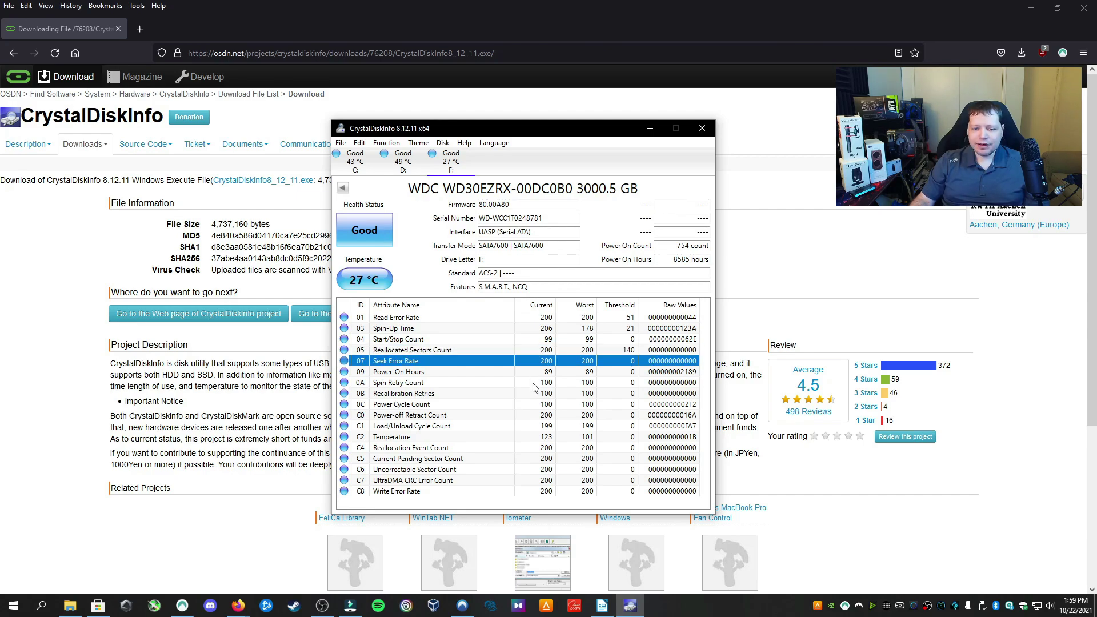
pyautogui.click(432, 472)
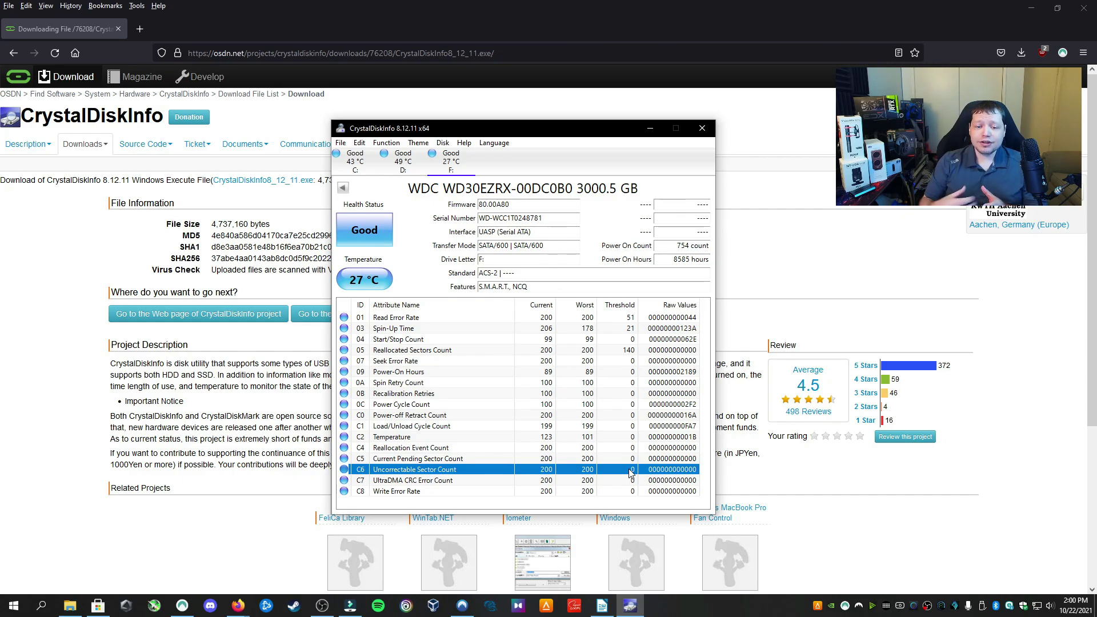
pyautogui.click(464, 352)
pyautogui.click(429, 470)
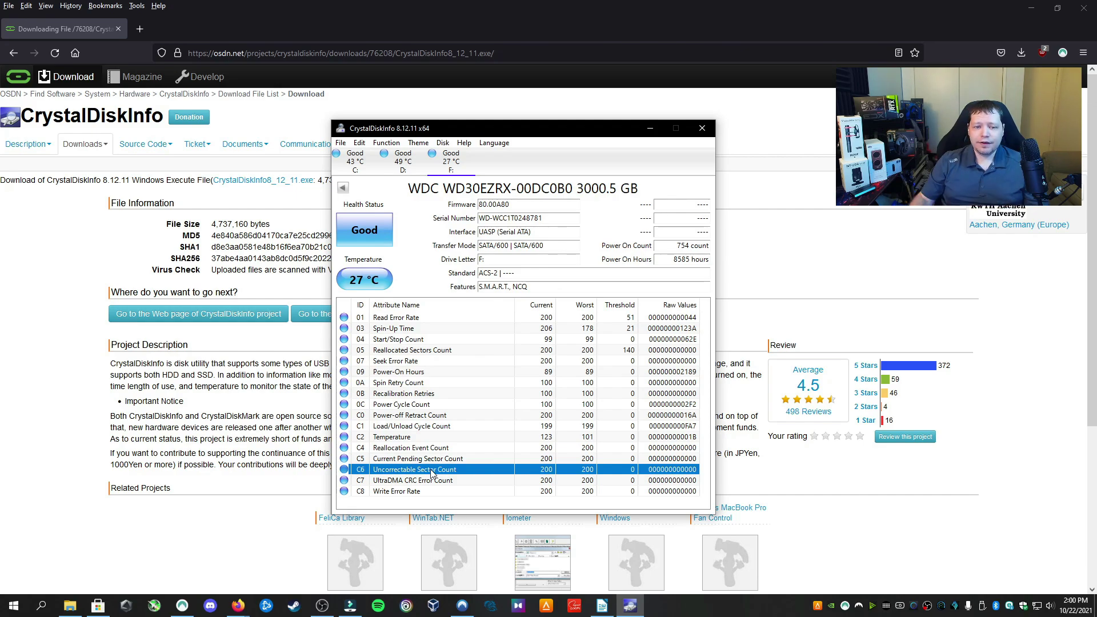
pyautogui.click(365, 237)
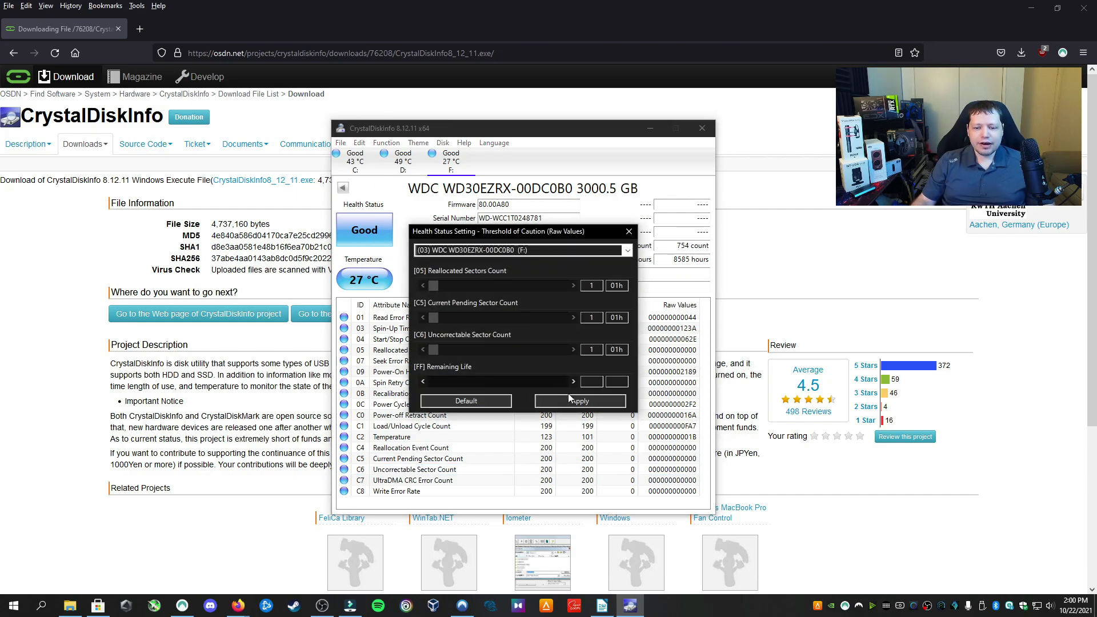
pyautogui.click(629, 231)
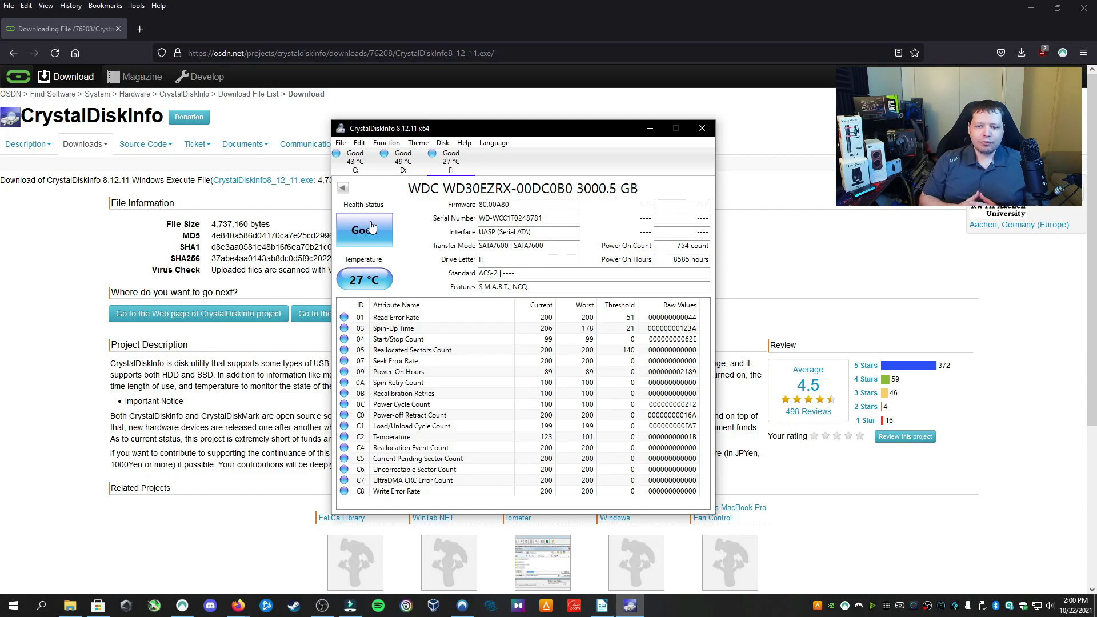
# Highlight SMART attributes 05, 01, C4 and C6, then display the Samsung SSD 970 EVO Plus on D:.
pyautogui.click(403, 354)
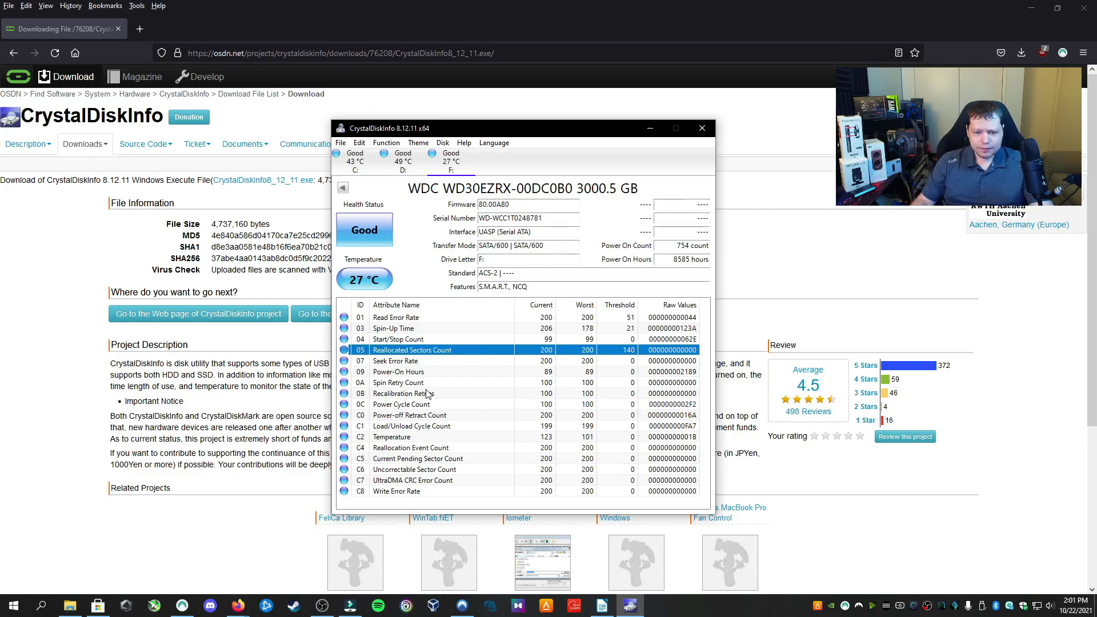
pyautogui.click(414, 320)
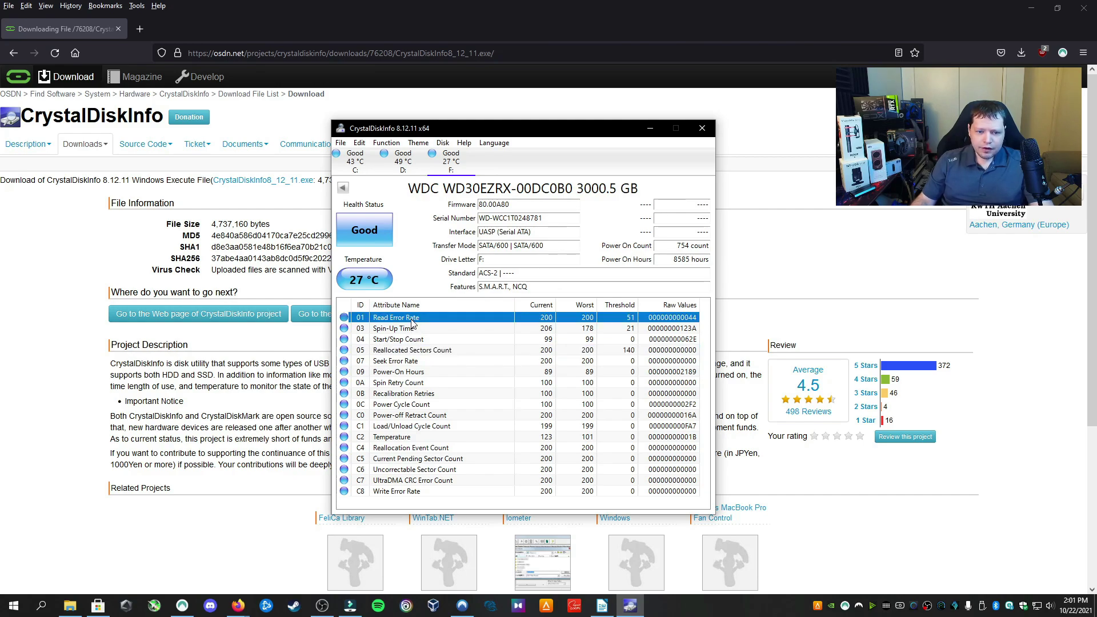
pyautogui.click(448, 351)
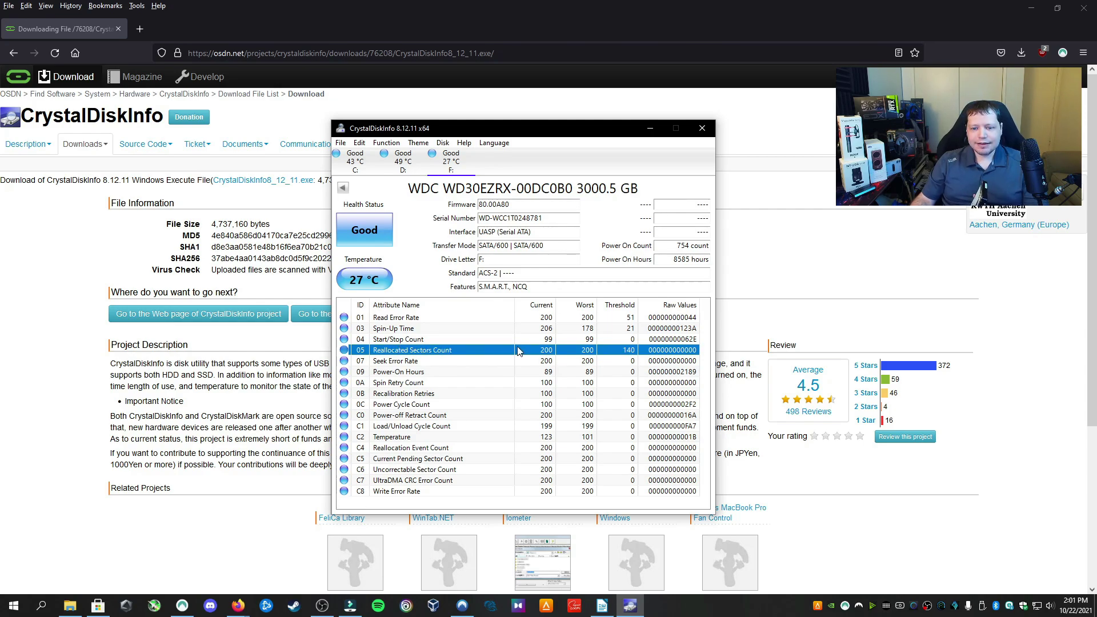
pyautogui.click(403, 449)
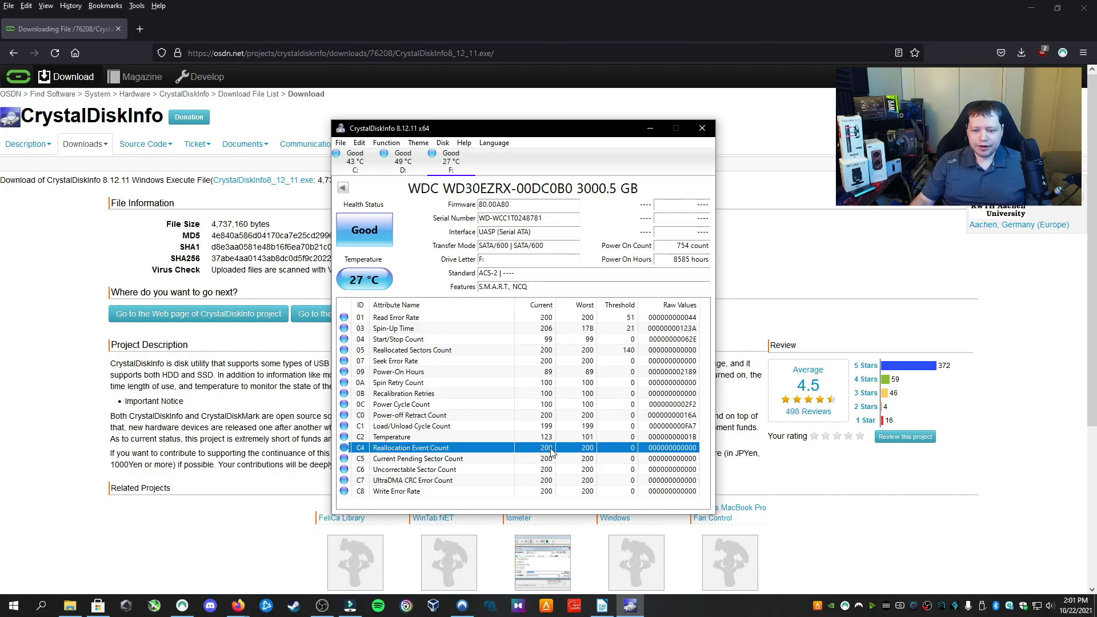
pyautogui.click(502, 469)
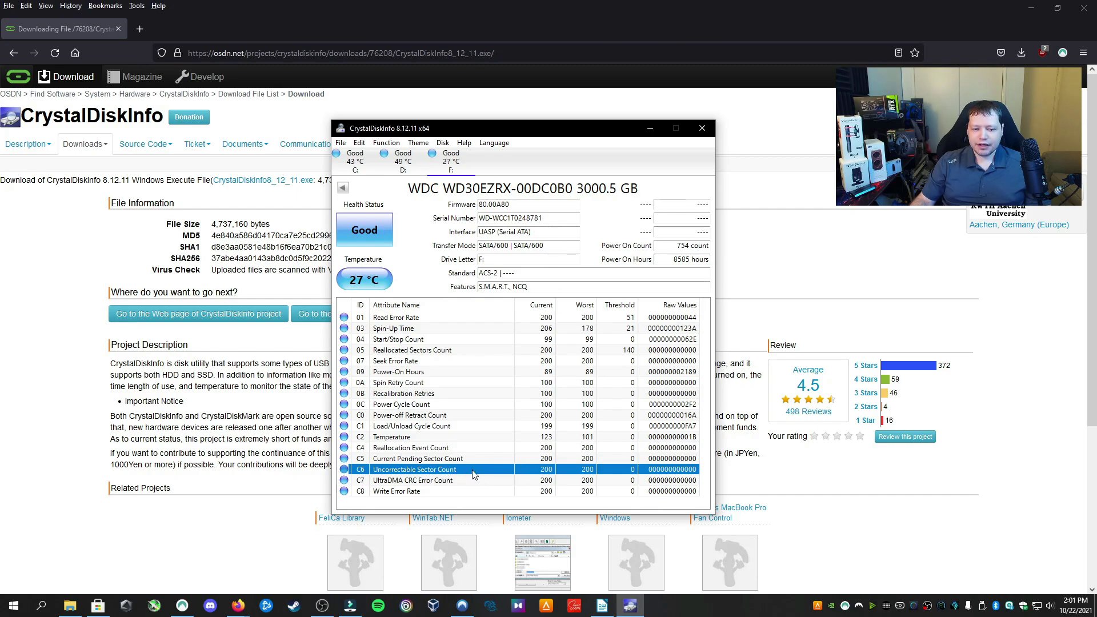
pyautogui.click(455, 451)
pyautogui.click(448, 469)
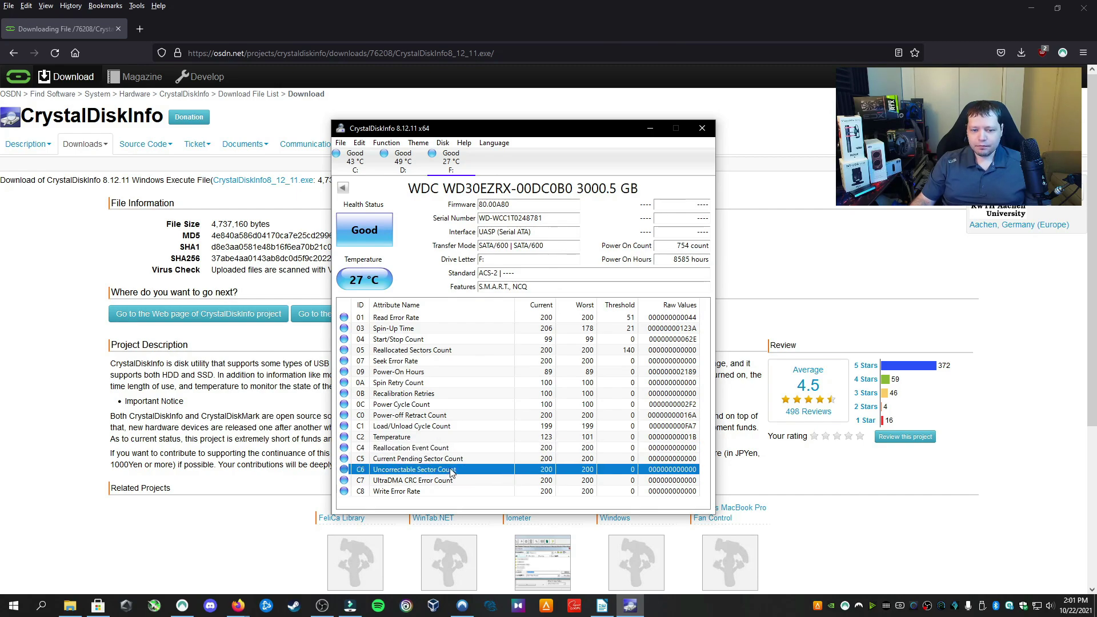
pyautogui.click(402, 157)
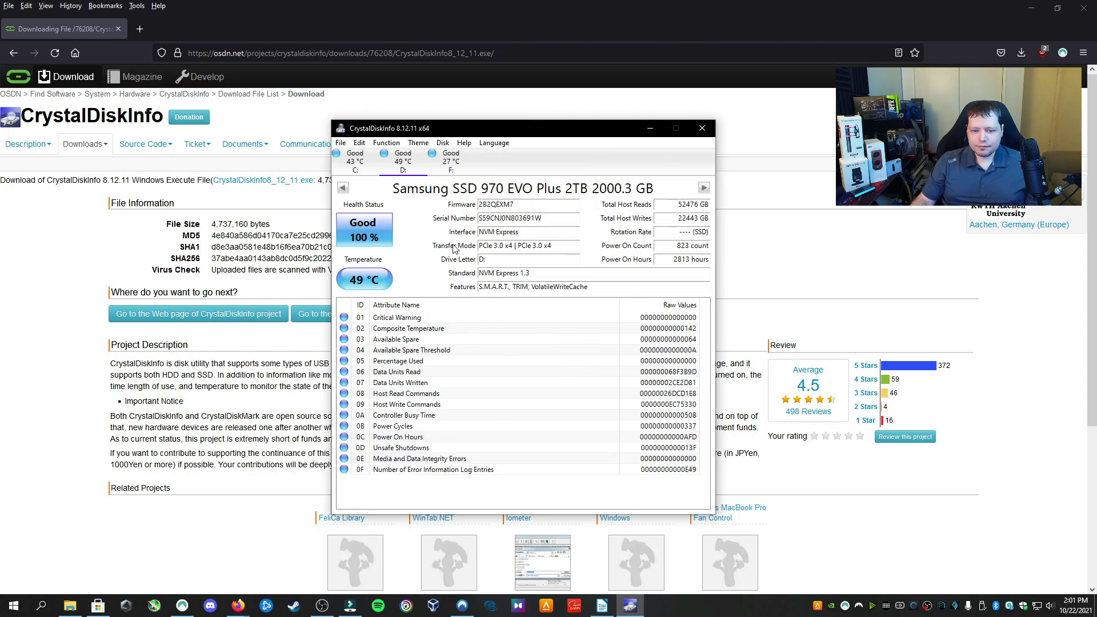
# Switch back to the WDC WD30EZRX drive on F:, reading Good at 28 °C.
pyautogui.click(451, 156)
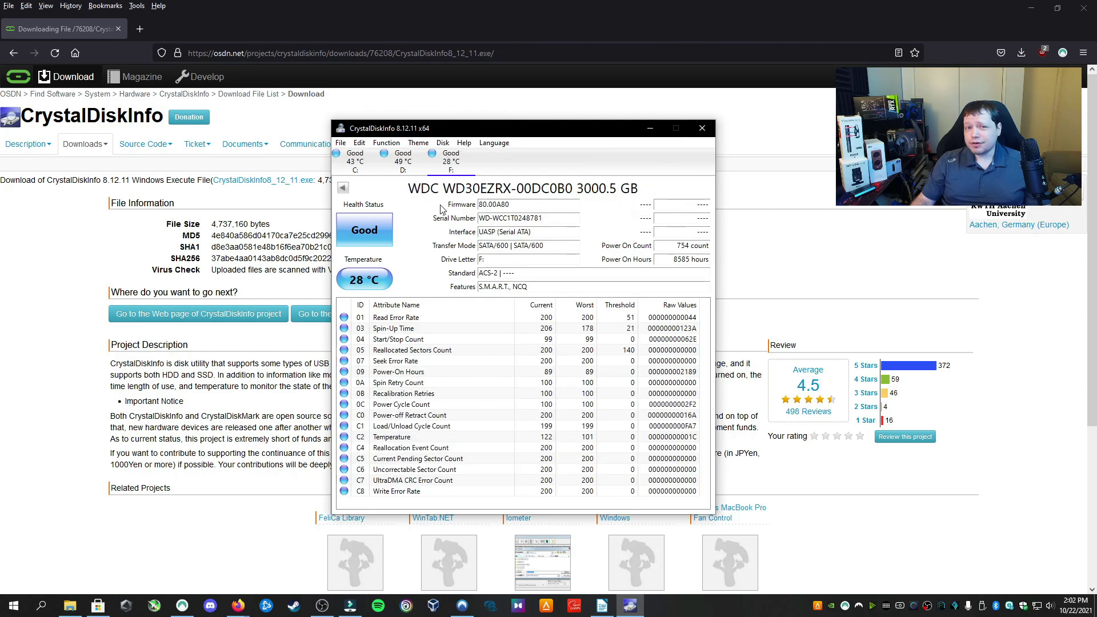